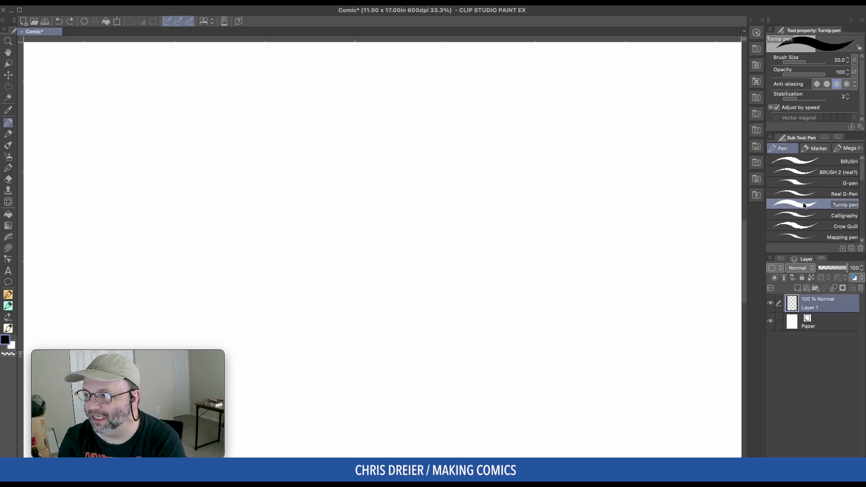
Draw several test scribbles on the canvas, then clear them from the layer
mouse_move(360, 160)
left_mouse_down()
mouse_move(377, 225)
mouse_move(356, 311)
left_mouse_up()
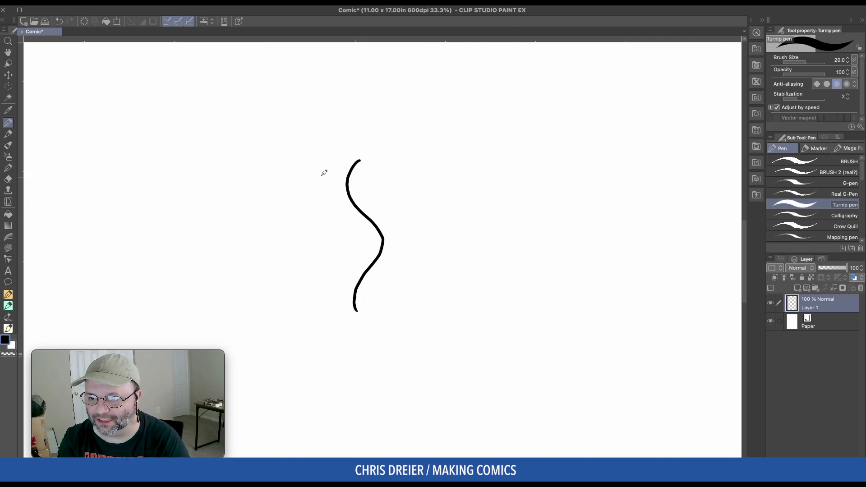
mouse_move(315, 158)
left_mouse_down()
mouse_move(320, 235)
mouse_move(287, 192)
left_mouse_up()
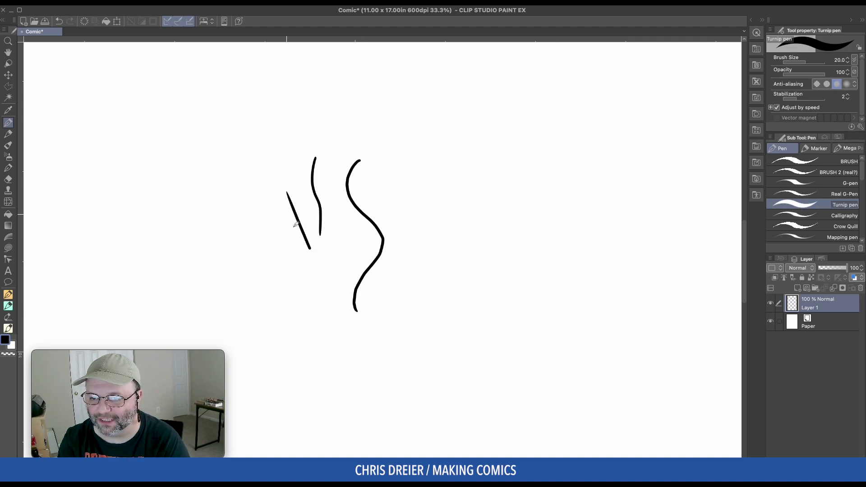
left_click_drag(308, 266, 280, 212)
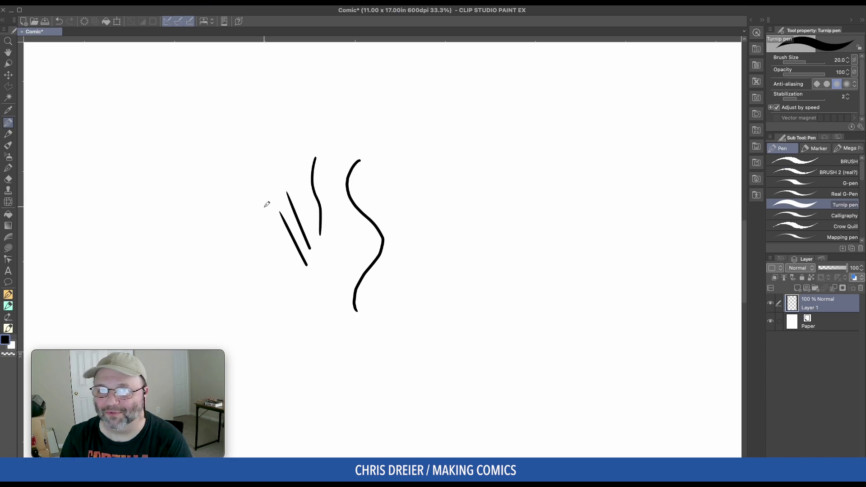
mouse_move(538, 190)
left_mouse_down()
mouse_move(516, 248)
mouse_move(444, 171)
left_mouse_up()
mouse_move(270, 110)
left_mouse_down()
mouse_move(221, 219)
mouse_move(182, 172)
mouse_move(449, 271)
mouse_move(360, 343)
left_mouse_up()
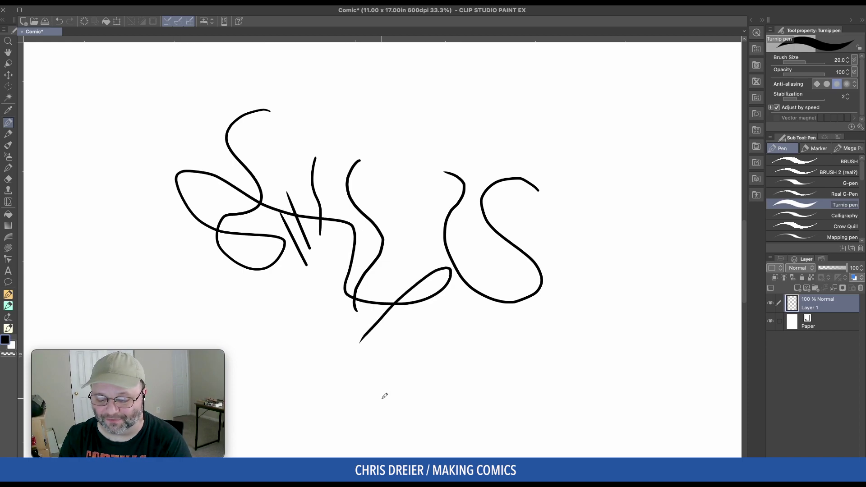
key("Delete")
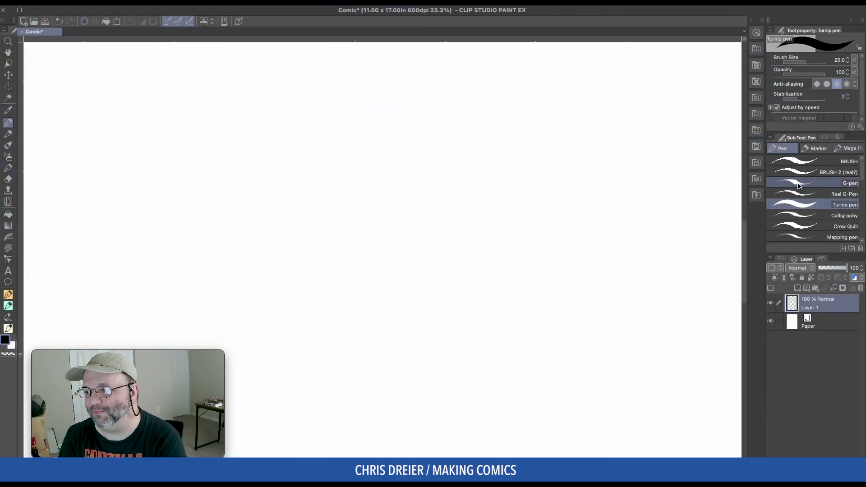
Duplicate the G-pen sub tool and name the copy 'G-pen Feathering'
left_click(799, 185)
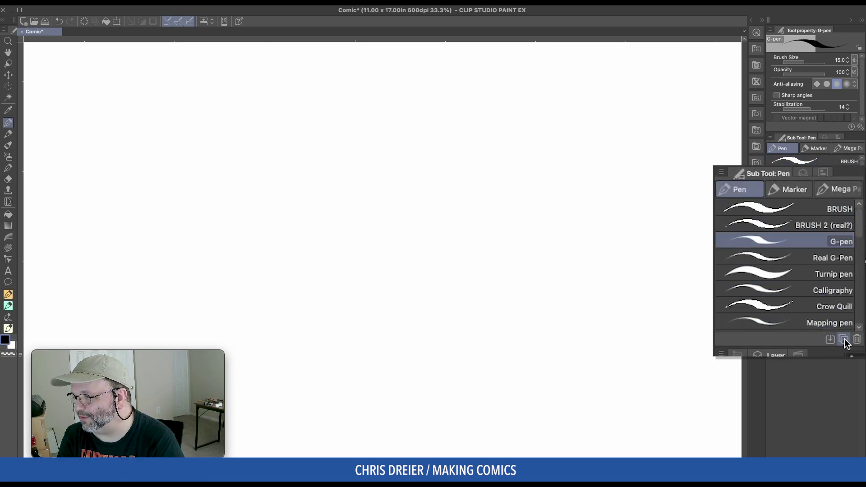
left_click(852, 248)
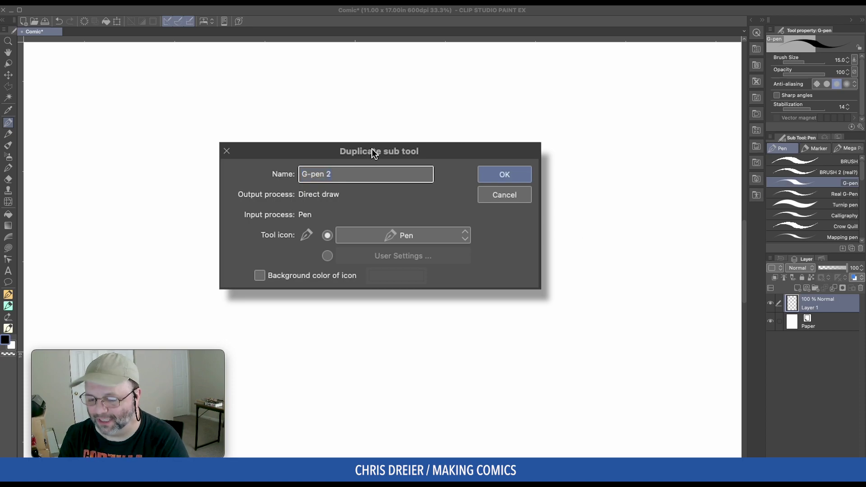
type("Feathe")
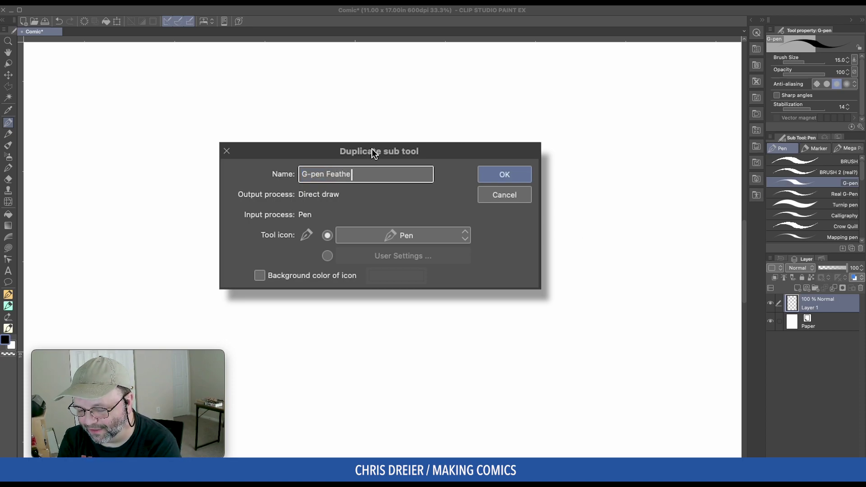
type("ring")
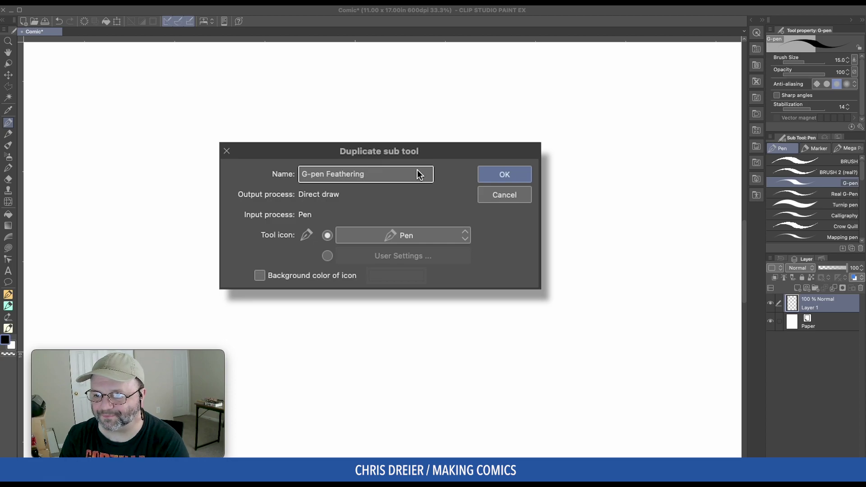
key("Return")
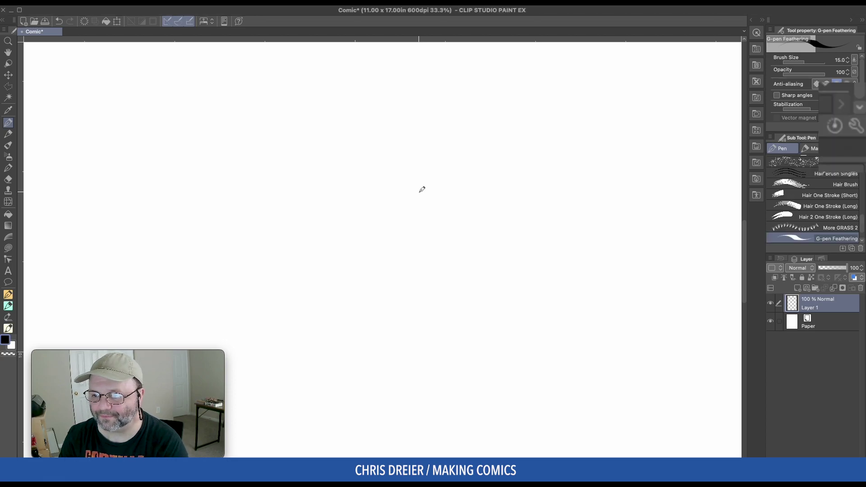
In Sub Tool Detail, reshape the Brush Size pen-pressure curve for G-pen Feathering
left_click(858, 127)
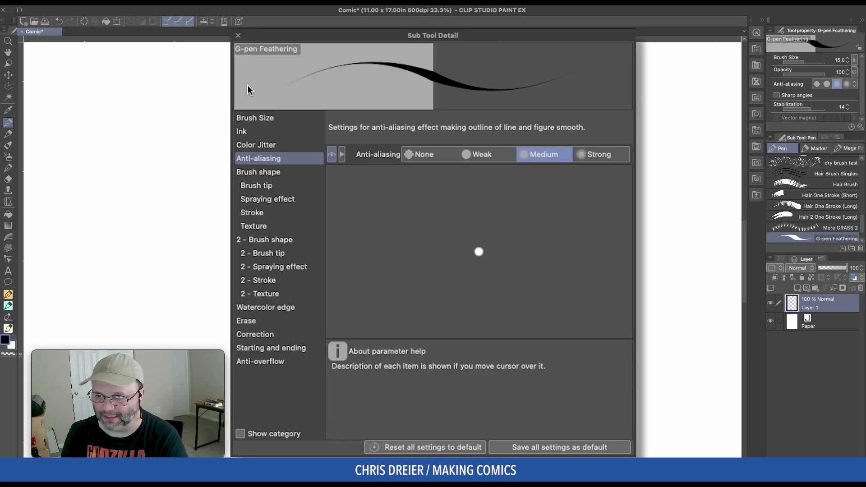
left_click(371, 159)
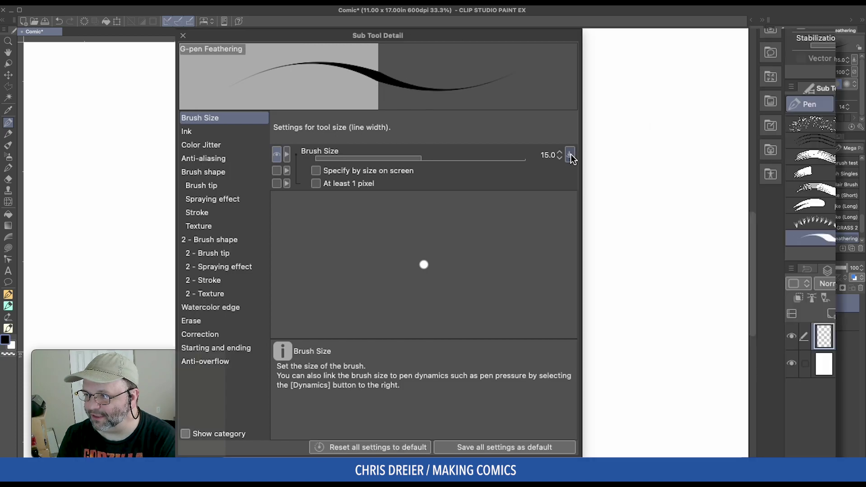
left_click(625, 154)
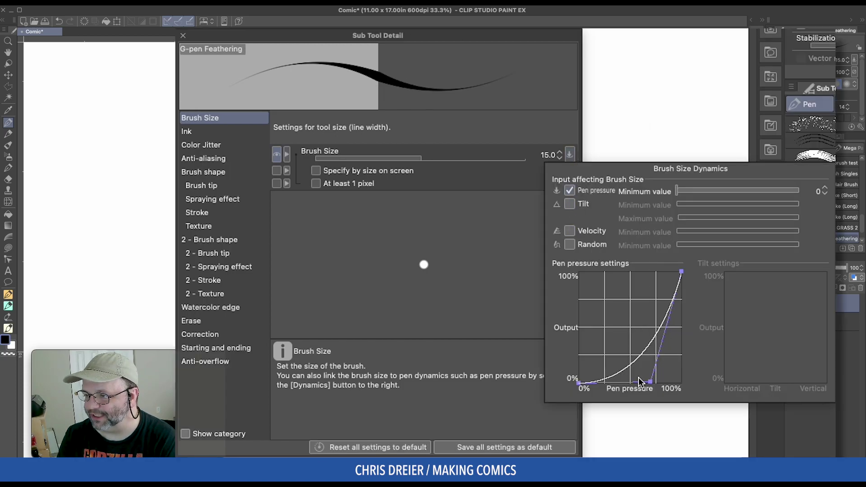
mouse_move(651, 382)
left_mouse_down()
mouse_move(627, 315)
mouse_move(584, 277)
mouse_move(641, 368)
mouse_move(584, 276)
left_mouse_up()
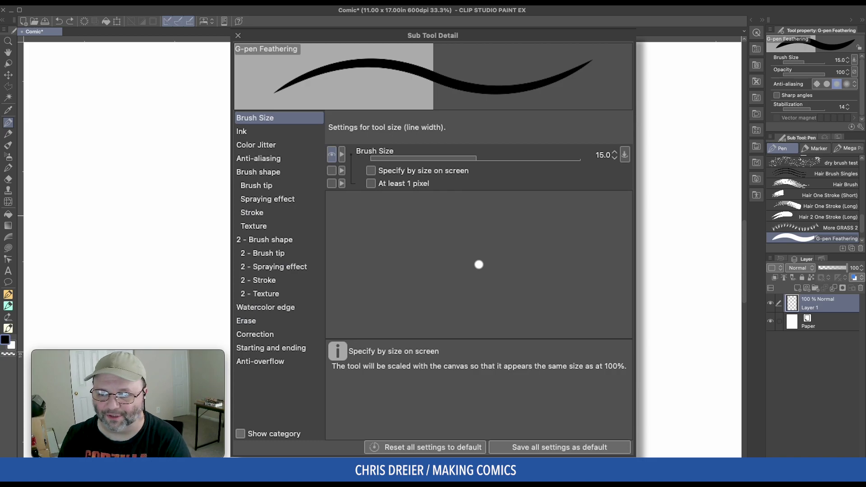
Set Anti-aliasing to None and look through the brush shape, tip and spraying settings
left_click(251, 158)
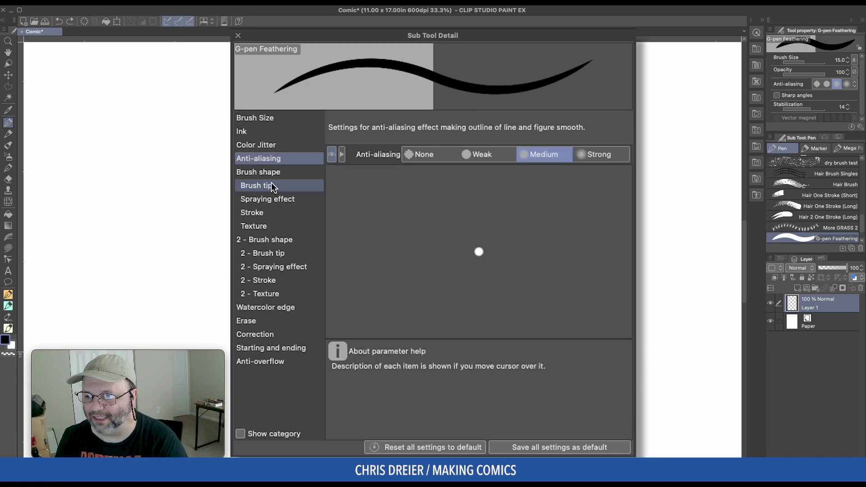
left_click(416, 156)
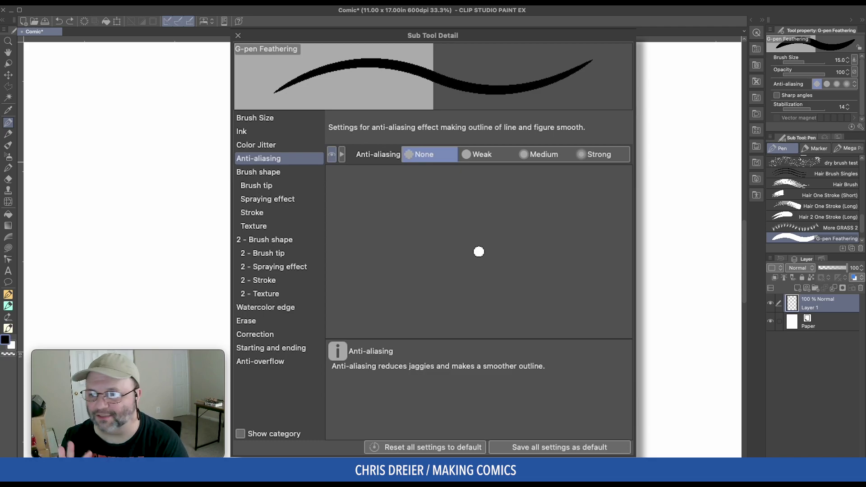
left_click(257, 172)
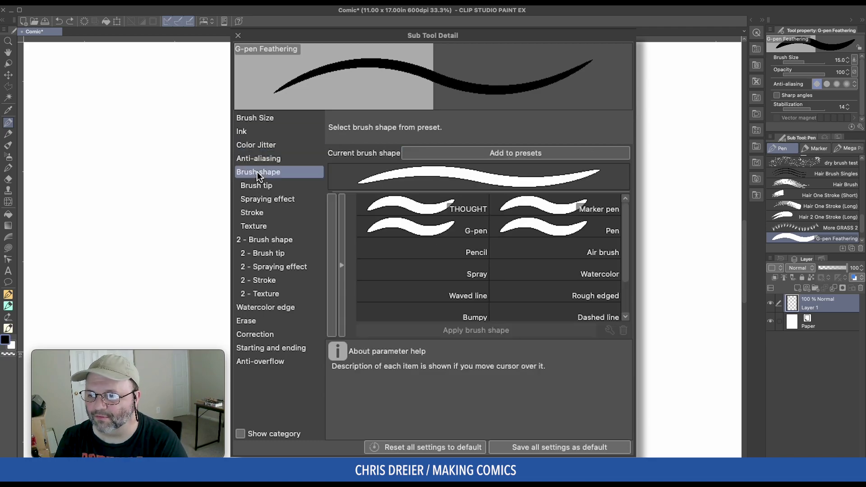
left_click(265, 185)
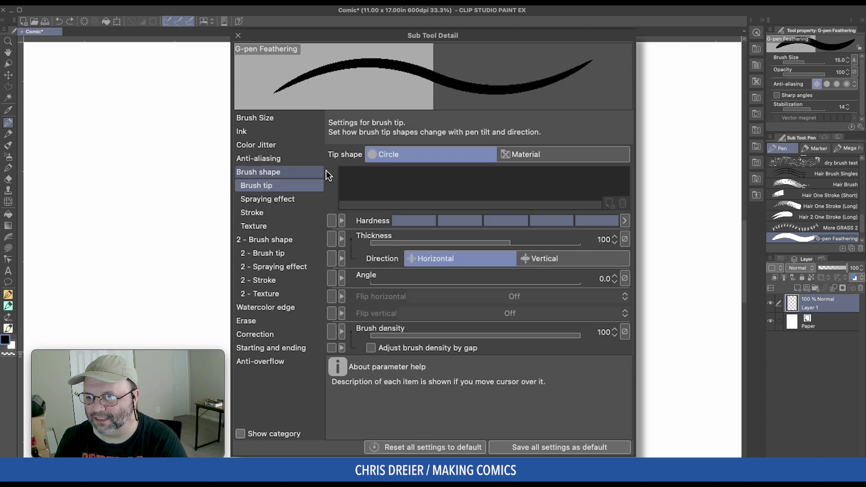
left_click(263, 199)
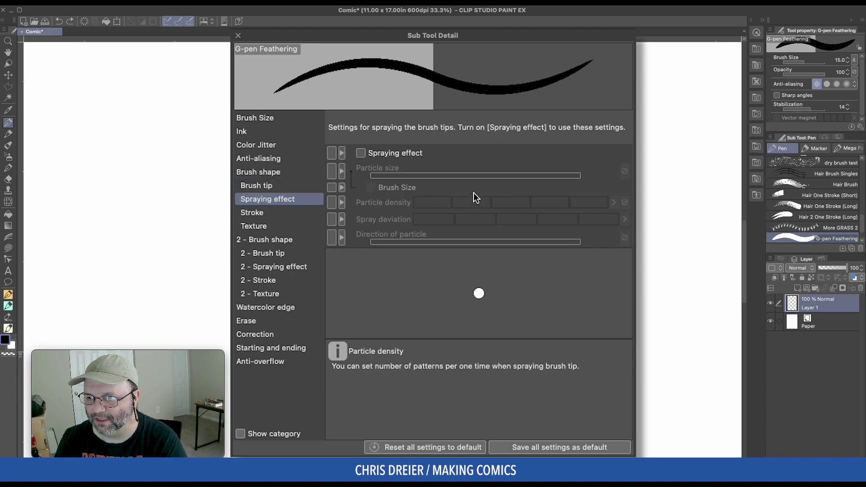
Set the stroke Gap to Fixed at the 0.1 minimum, then check the texture settings
left_click(248, 212)
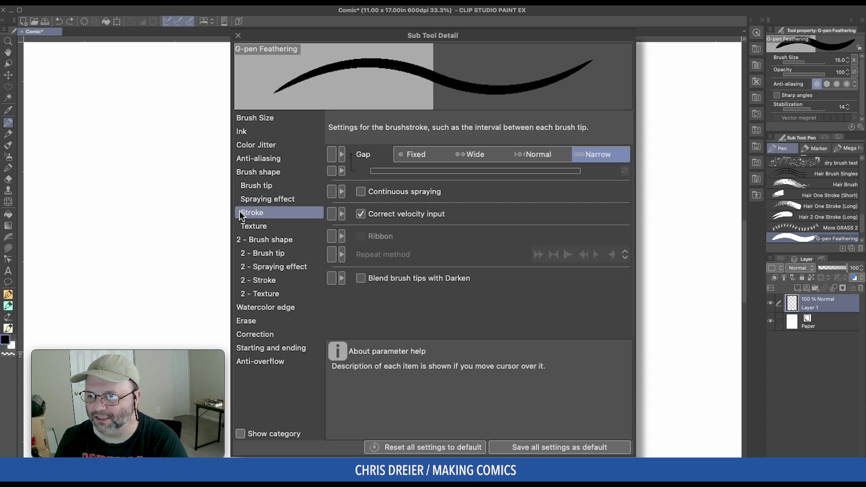
left_click(410, 155)
left_click_drag(468, 170, 371, 172)
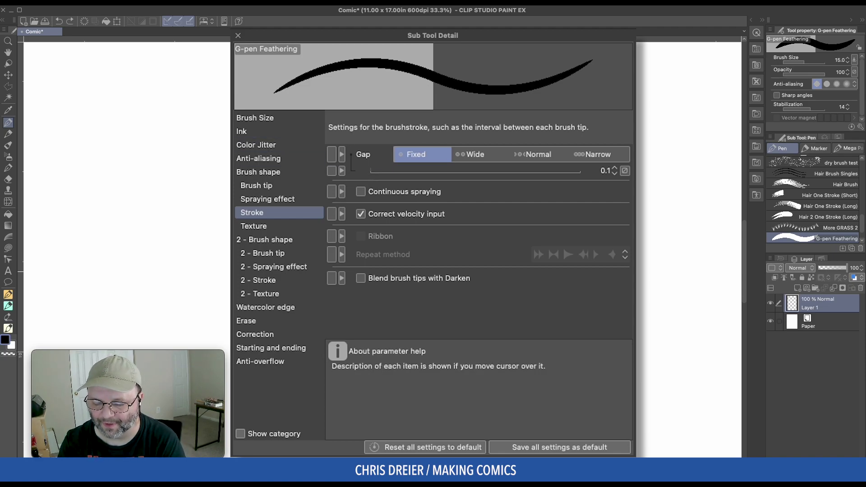
left_click(251, 227)
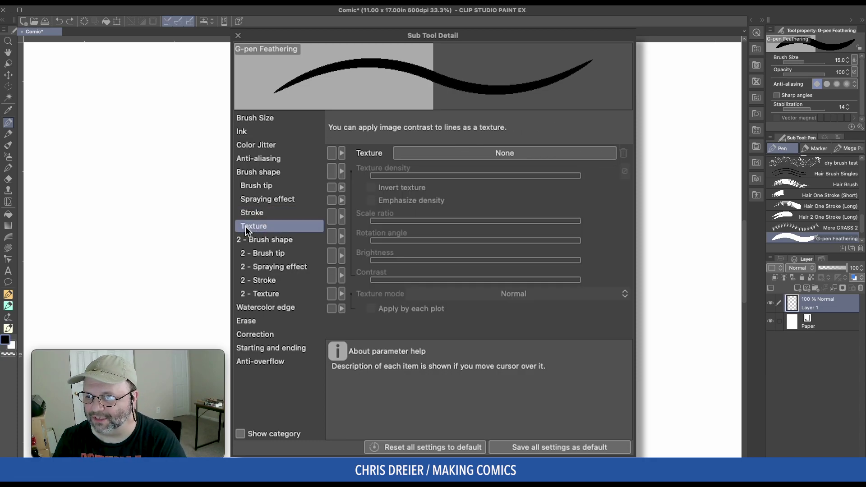
Set stabilization to 20 and turn on post correction at the third level
left_click(253, 333)
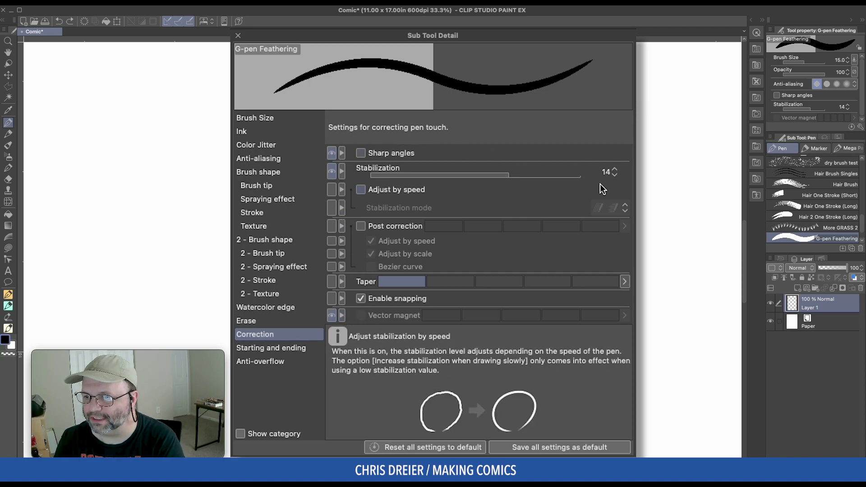
left_click(606, 173)
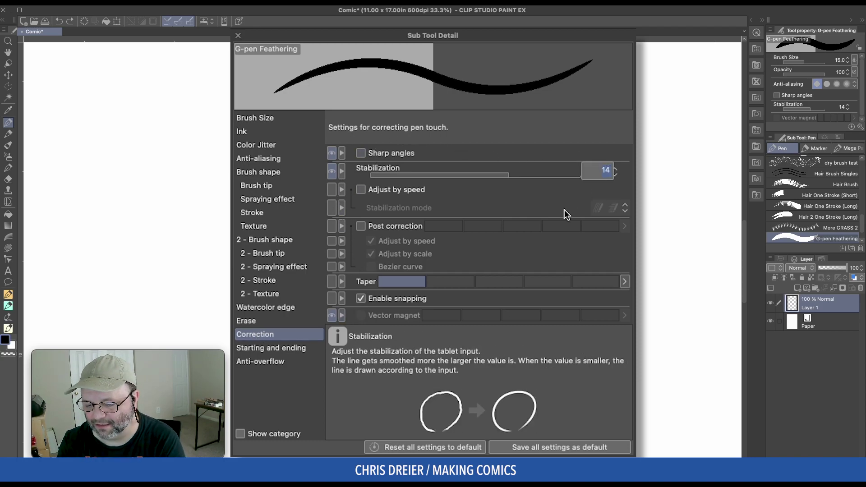
type("20")
key("Return")
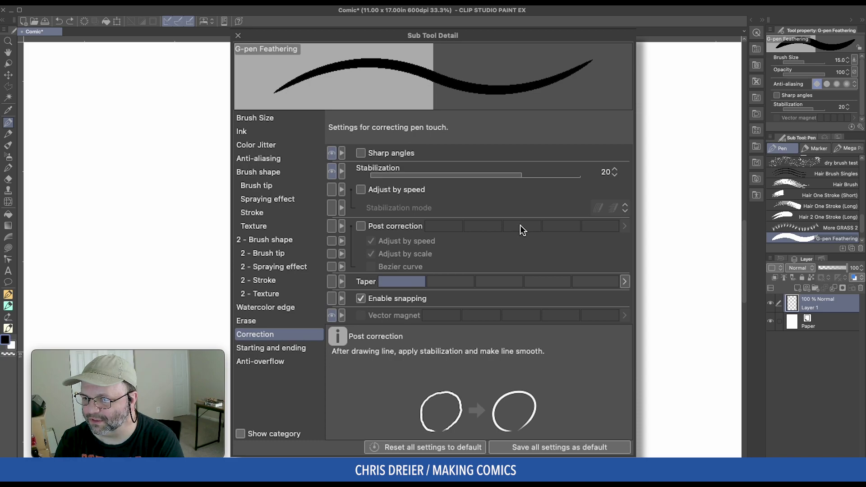
left_click(361, 226)
left_click(538, 226)
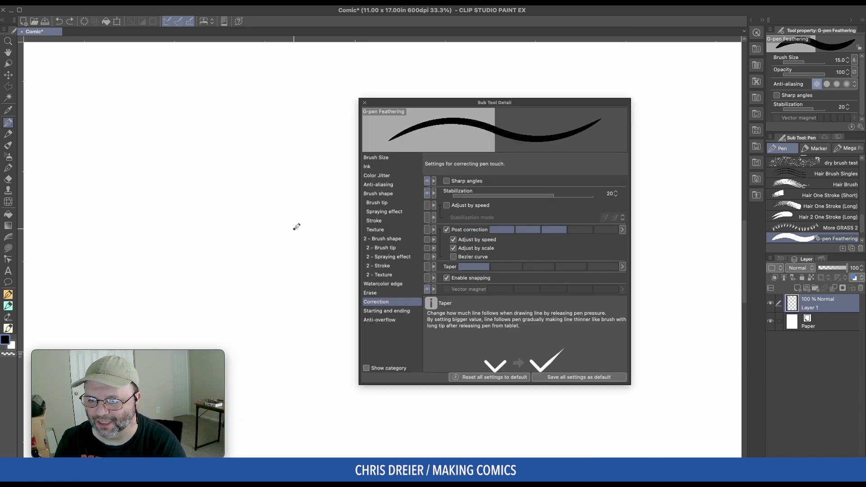
Try out the corrected pen with diagonal test strokes, undoing each one
left_click_drag(294, 229, 241, 151)
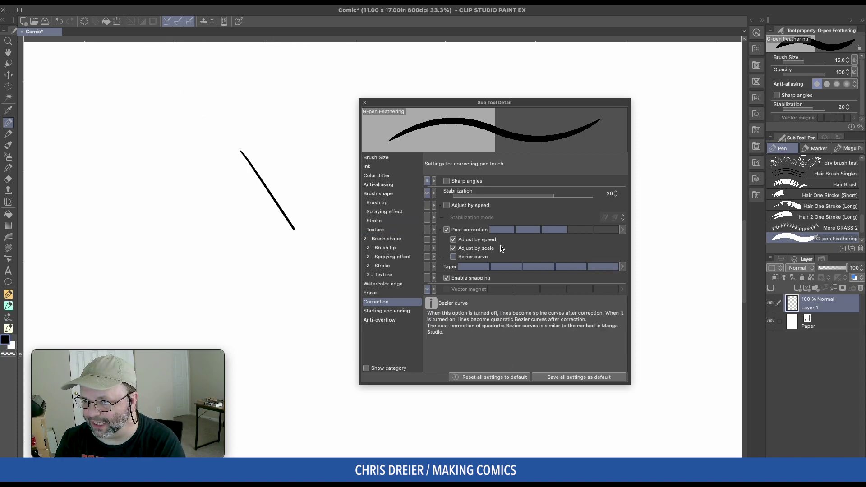
mouse_move(327, 220)
left_mouse_down()
mouse_move(242, 116)
mouse_move(212, 100)
left_mouse_up()
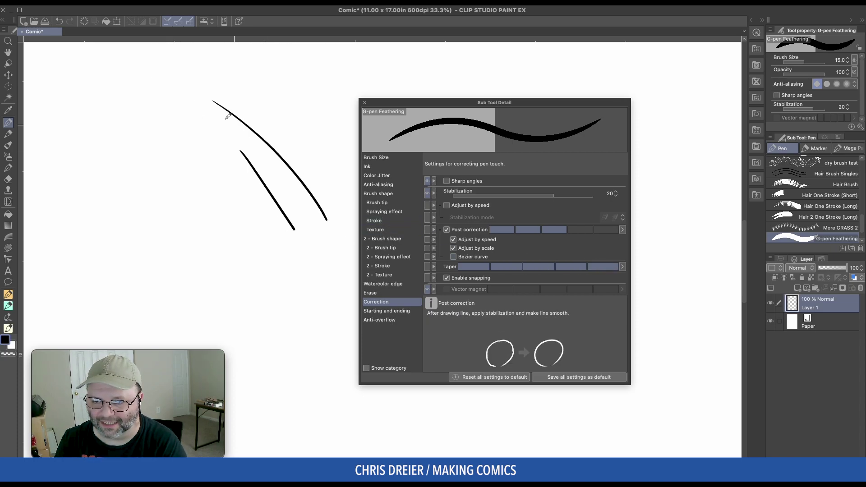
key("ctrl+z")
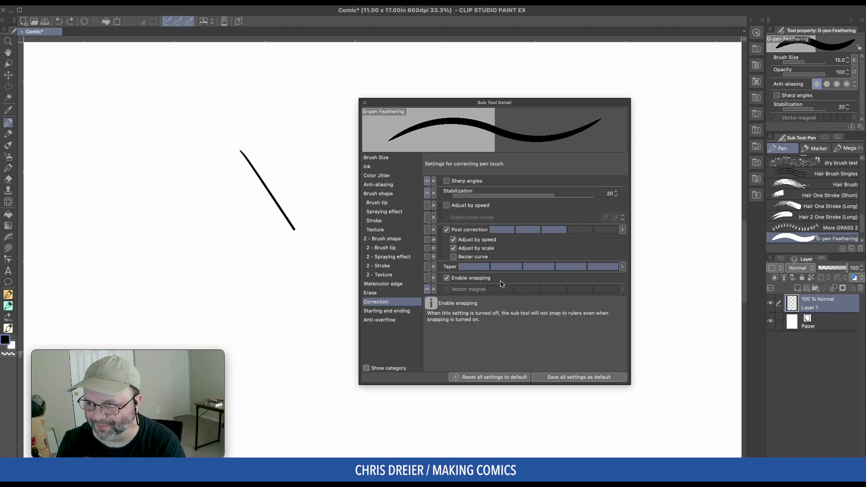
key("ctrl+z")
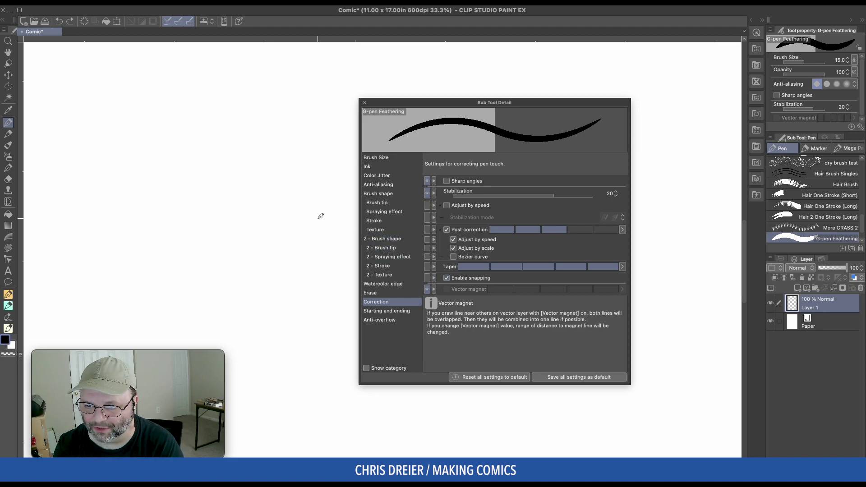
mouse_move(318, 218)
left_mouse_down()
mouse_move(284, 179)
mouse_move(223, 65)
left_mouse_up()
key("ctrl+z")
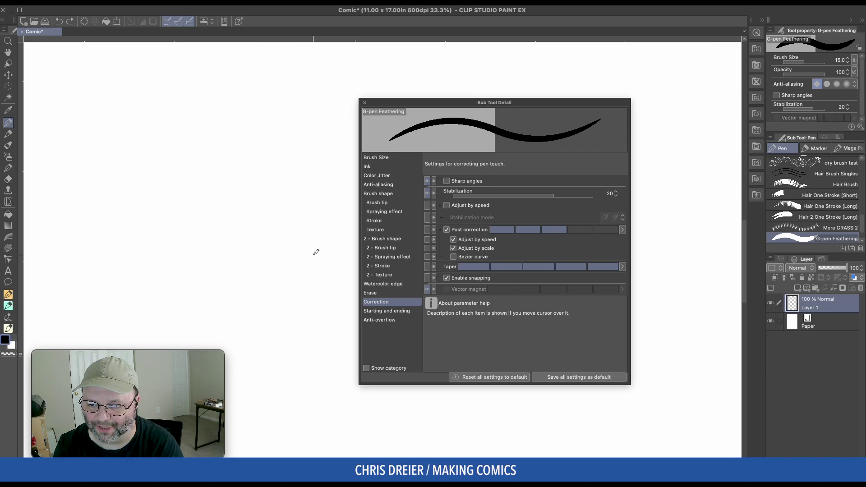
left_click_drag(315, 255, 219, 154)
key("ctrl+z")
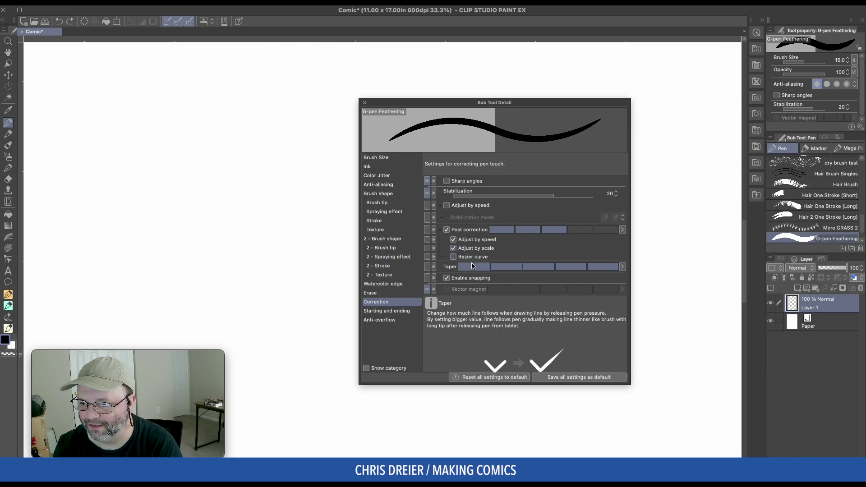
left_click_drag(296, 245, 221, 173)
left_click_drag(282, 269, 211, 188)
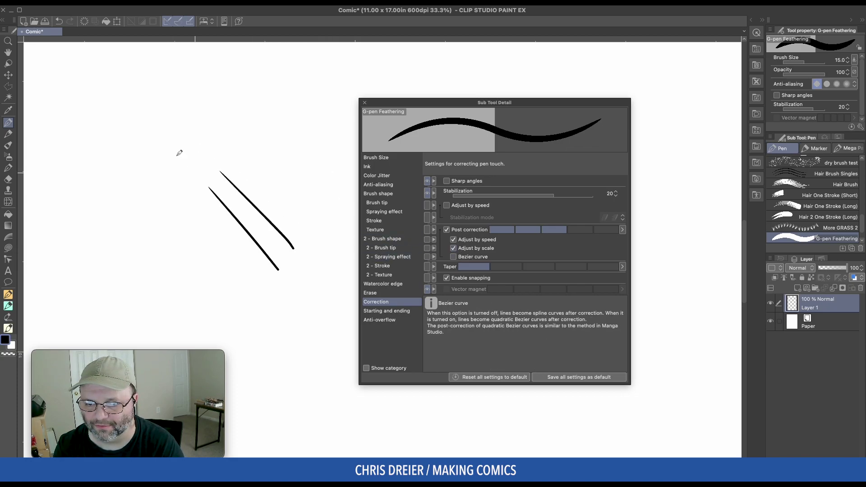
key("ctrl+z")
key("ctrl+z")
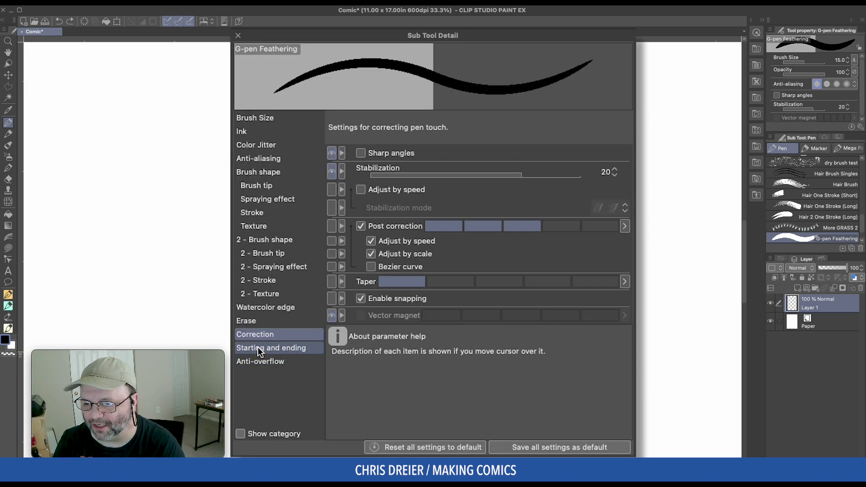
Make the starting and ending effect apply to Brush Size
left_click(258, 347)
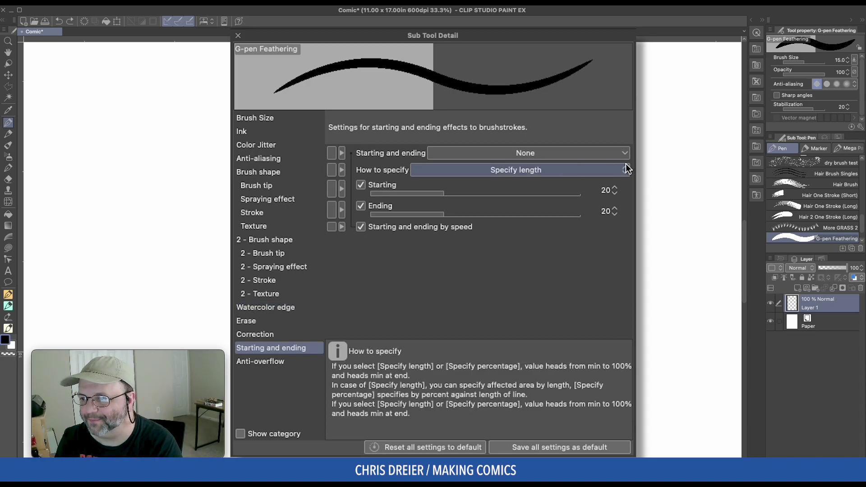
left_click(537, 153)
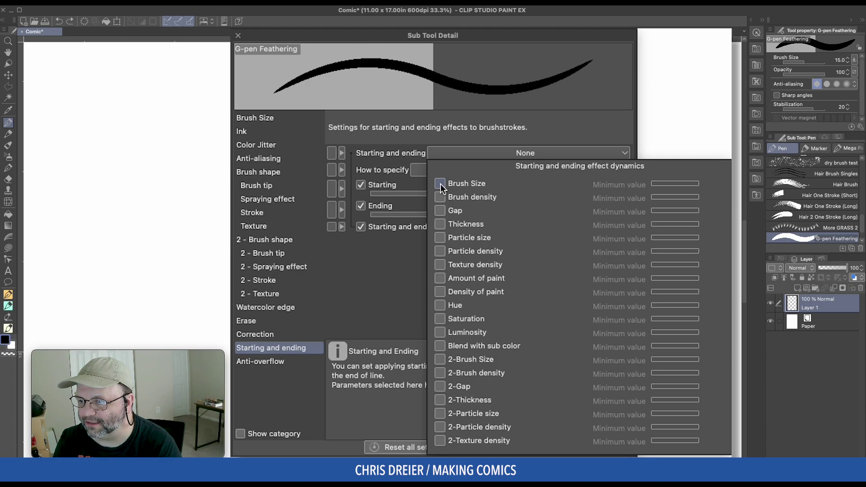
left_click(440, 183)
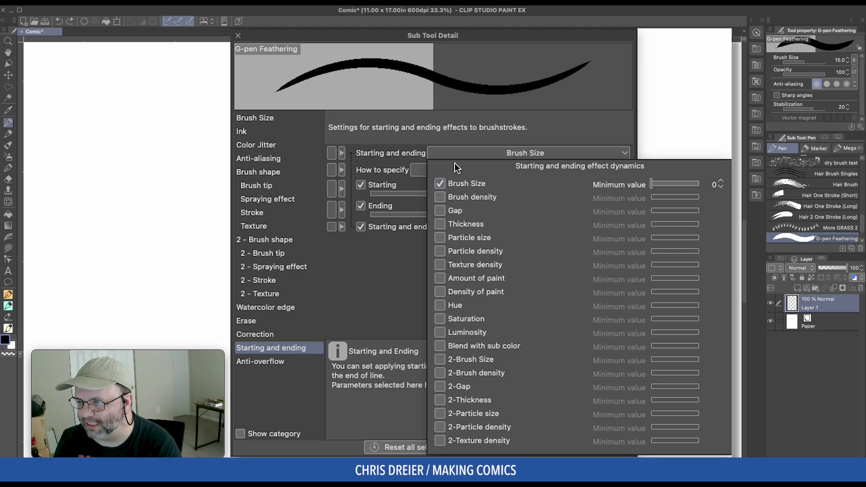
left_click(555, 111)
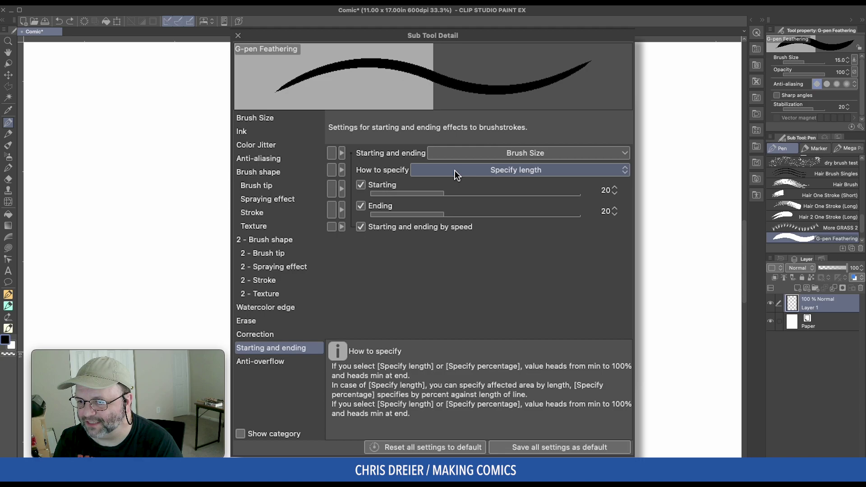
Disable speed-based taper, set Starting to 5000 and enlarge the brush to 60
left_click(361, 227)
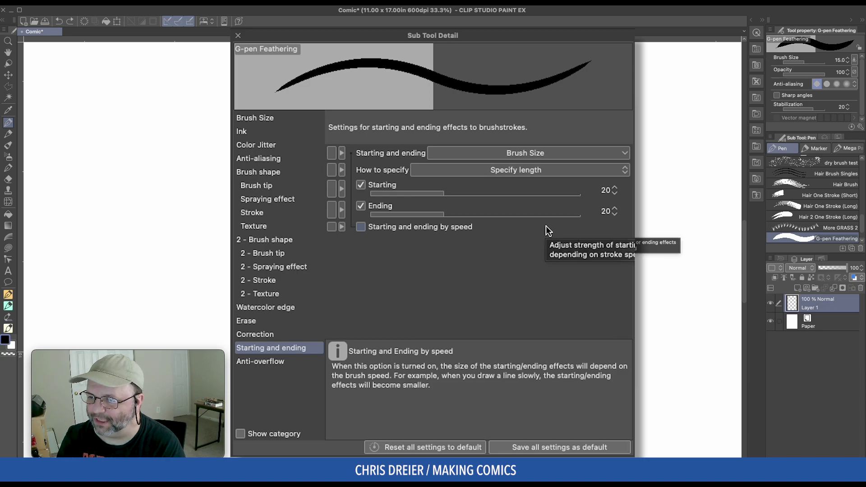
left_click_drag(449, 196, 589, 211)
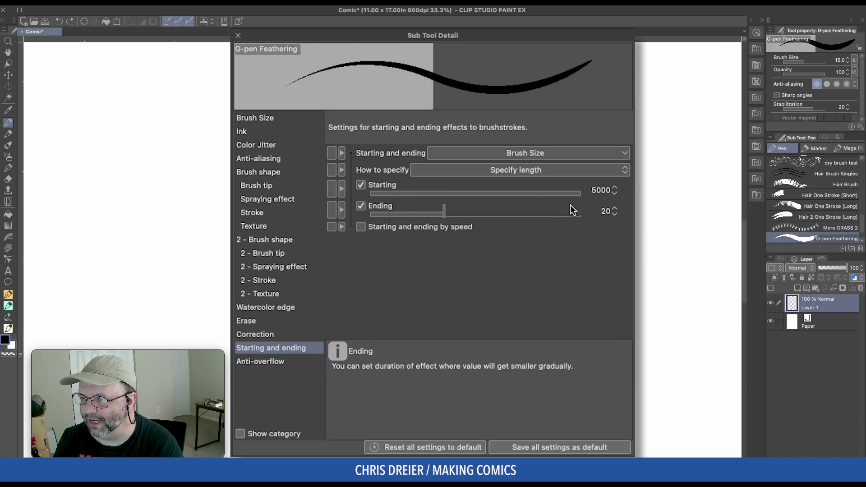
key("bracketright")
key("bracketright")
key("bracketright")
key("bracketright")
key("bracketright")
key("bracketright")
key("bracketright")
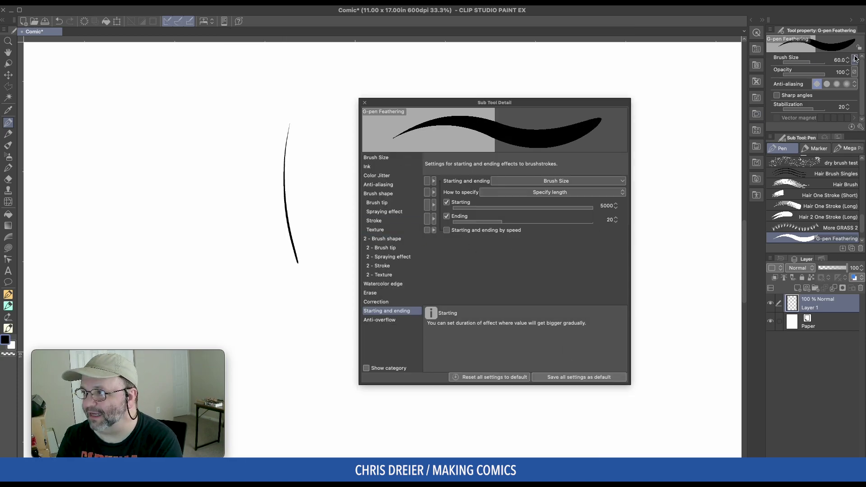
Test the start taper with several vertical strokes, clearing the canvas in between
key("ctrl+z")
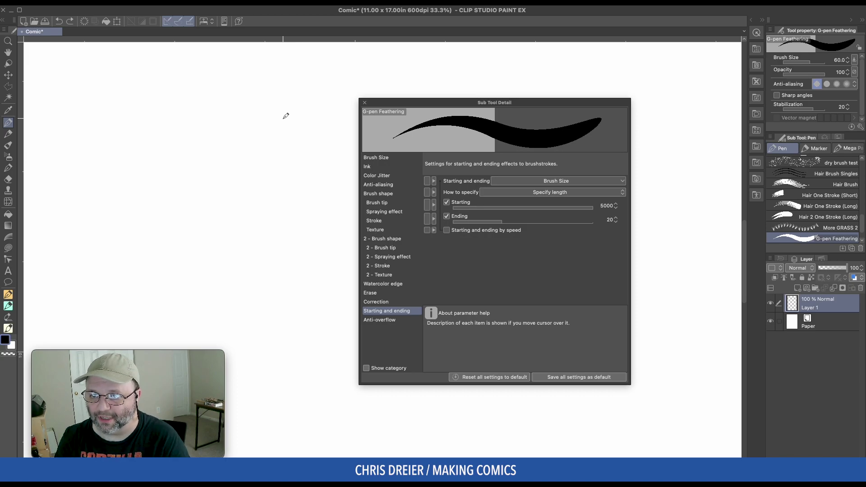
left_click_drag(284, 113, 278, 252)
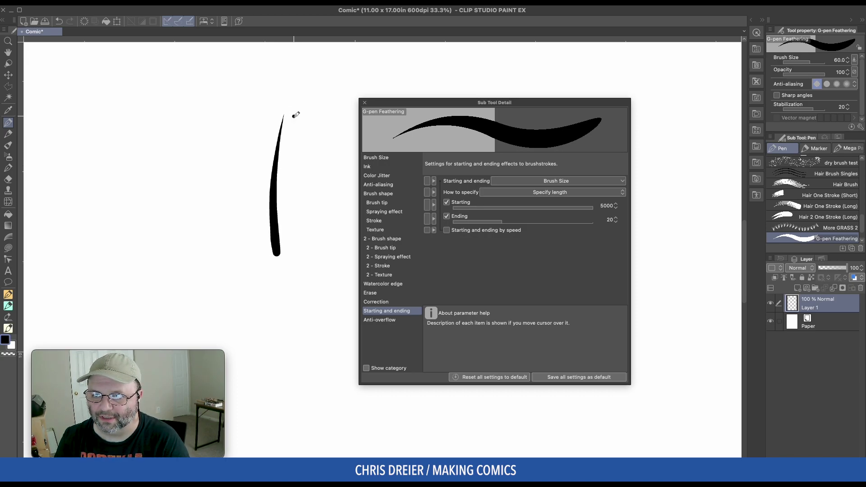
left_click_drag(294, 117, 270, 237)
left_click_drag(306, 121, 279, 210)
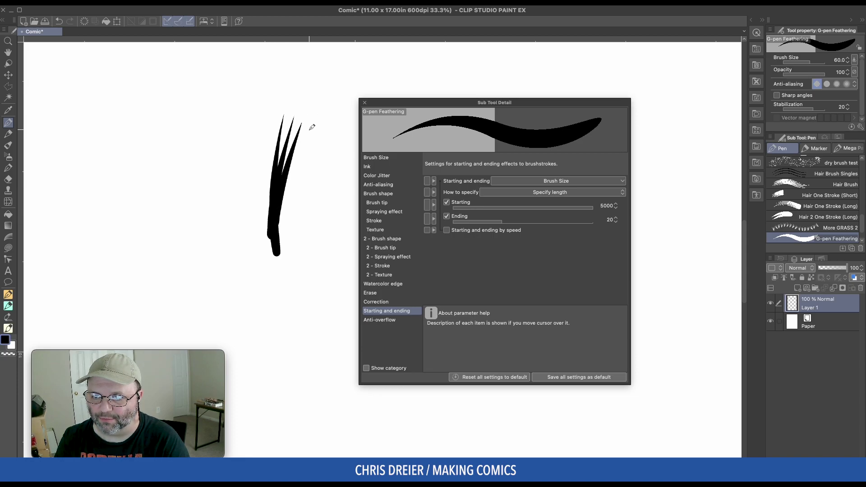
key("Delete")
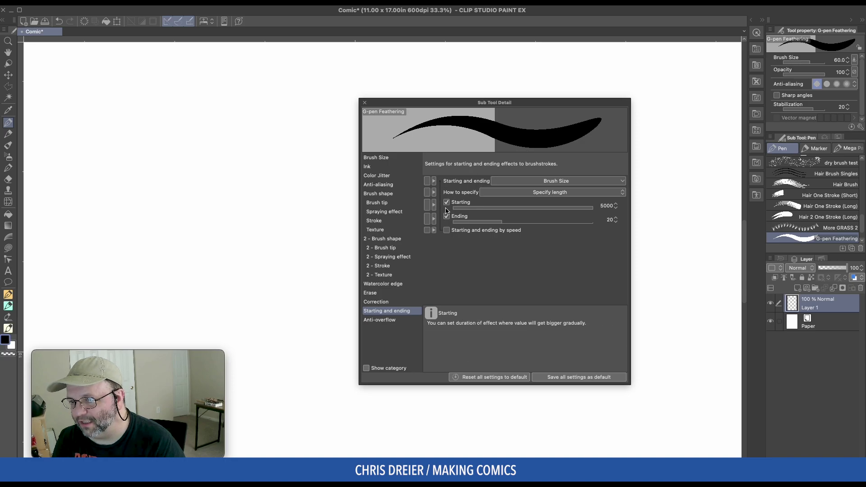
left_click_drag(241, 109, 264, 261)
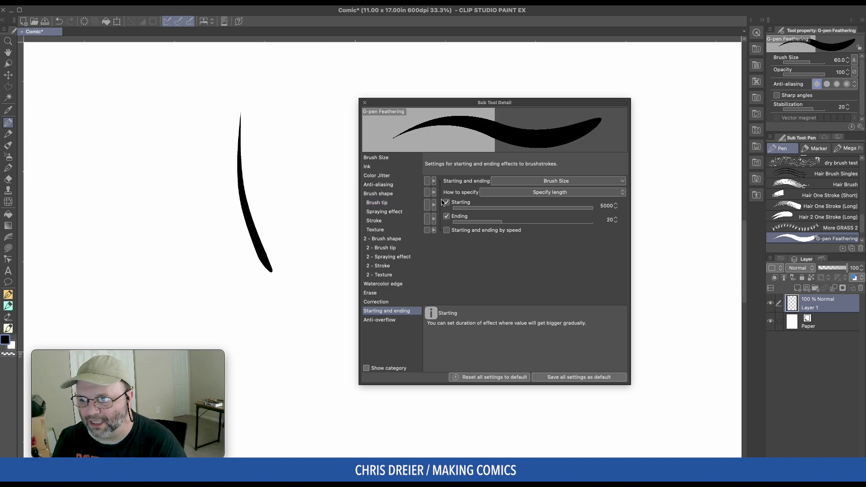
left_click_drag(319, 246, 289, 123)
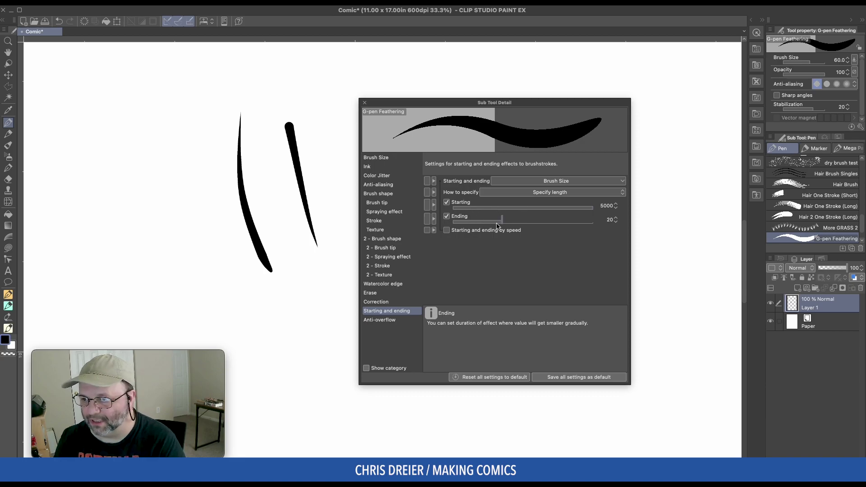
Set the Ending taper to 5000 and draw double-tapered test strokes
left_click_drag(503, 222, 596, 222)
left_click_drag(201, 105, 223, 255)
left_click_drag(166, 104, 207, 261)
left_click_drag(139, 104, 199, 266)
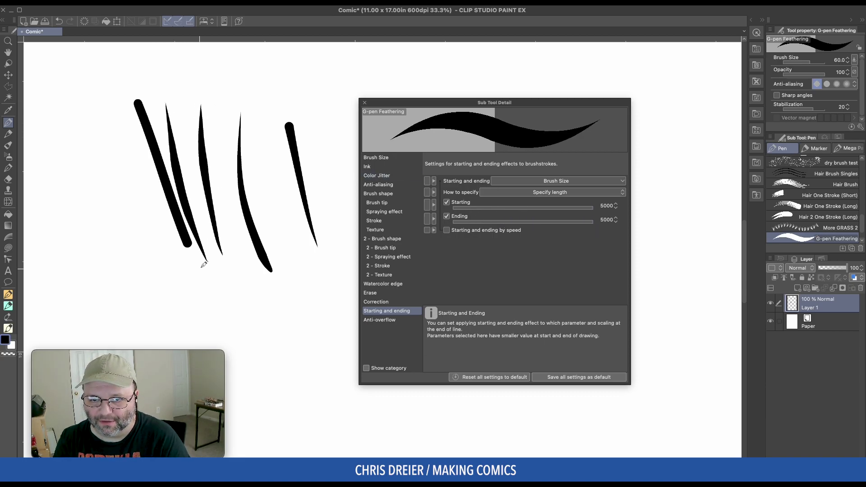
mouse_move(276, 366)
left_mouse_down()
mouse_move(285, 247)
mouse_move(294, 289)
mouse_move(289, 359)
left_mouse_up()
left_click_drag(309, 251, 294, 399)
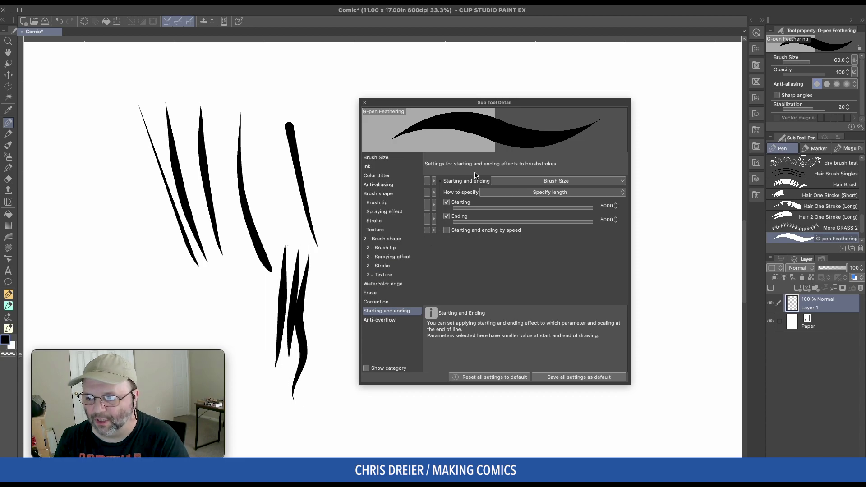
Turn off the Ending taper, clear the canvas, and test start-tapered strokes
left_click(447, 217)
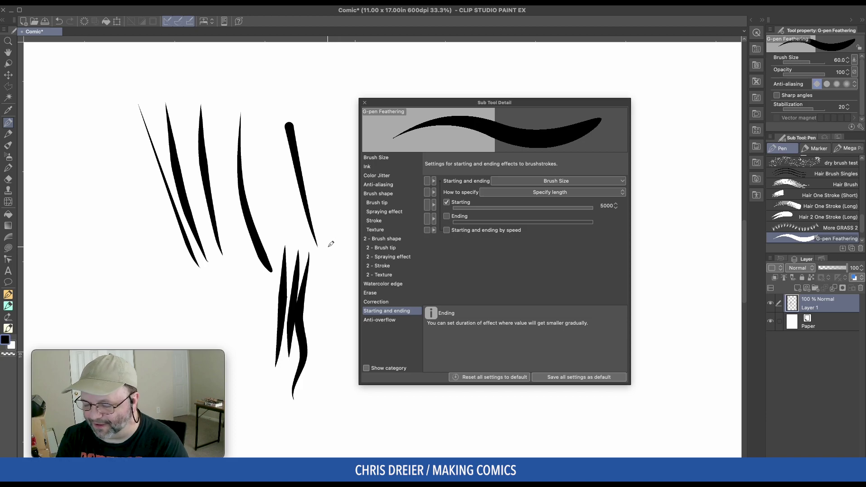
key("Delete")
left_click_drag(253, 118, 264, 192)
left_click_drag(259, 99, 267, 167)
mouse_move(266, 81)
left_mouse_down()
mouse_move(271, 187)
mouse_move(276, 121)
mouse_move(278, 181)
left_mouse_up()
key("Delete")
key("Escape")
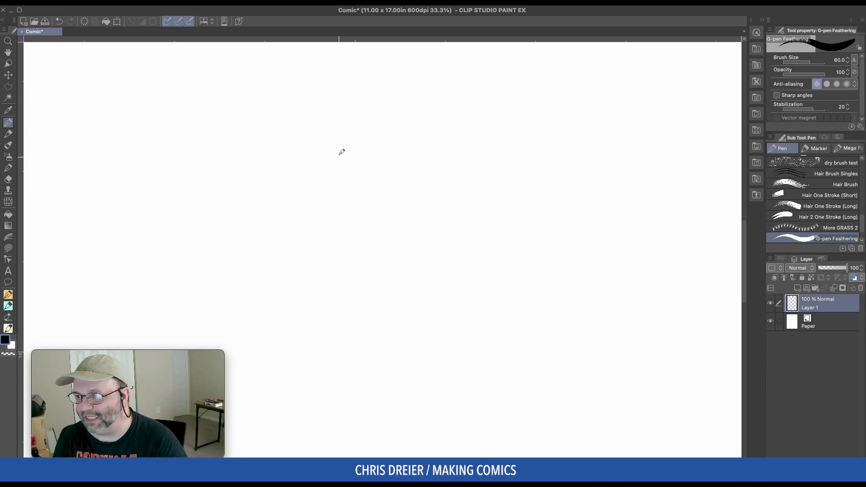
left_click_drag(343, 126, 355, 284)
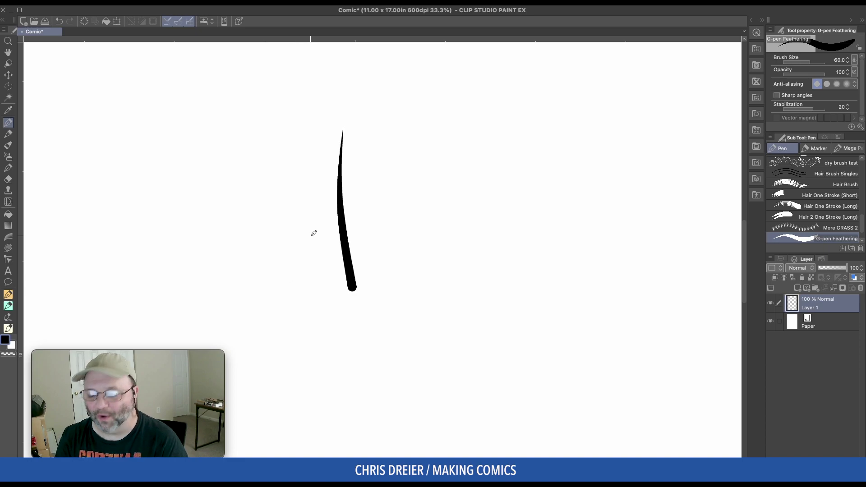
key("ctrl+z")
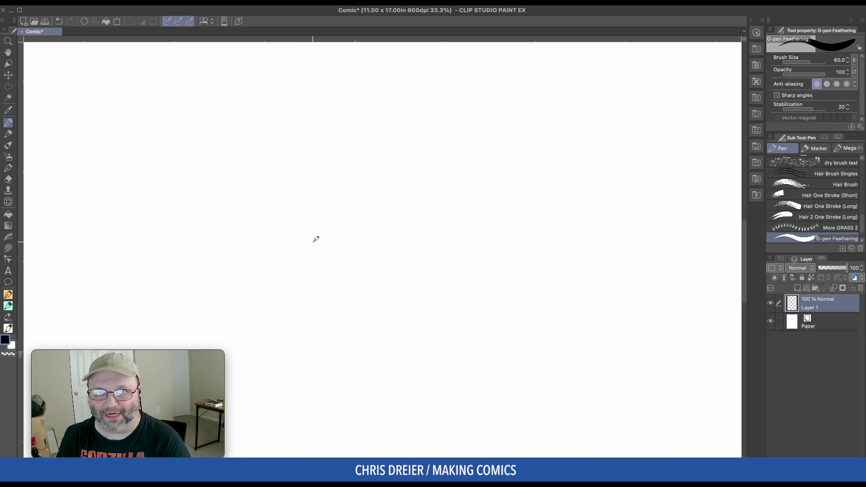